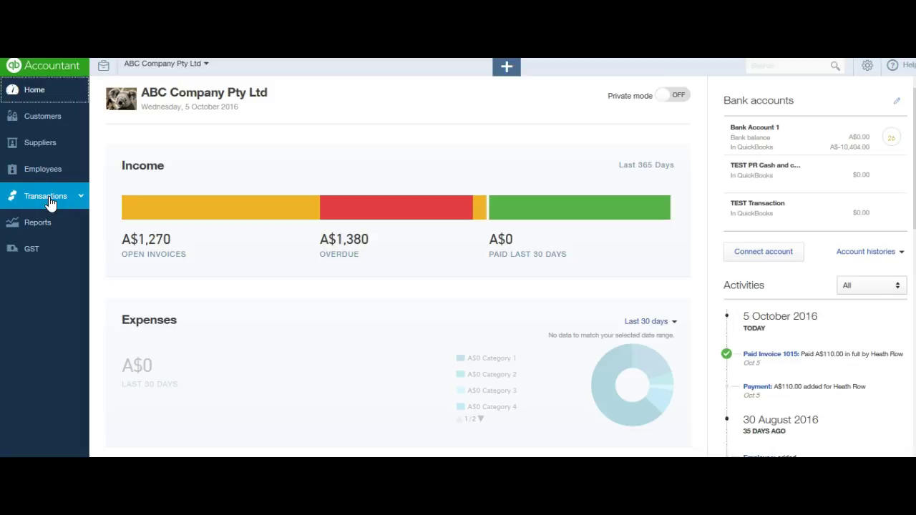
# Open the banking transactions awaiting review for Bank Account 1.
pyautogui.moveTo(50, 204)
pyautogui.click(41, 218)
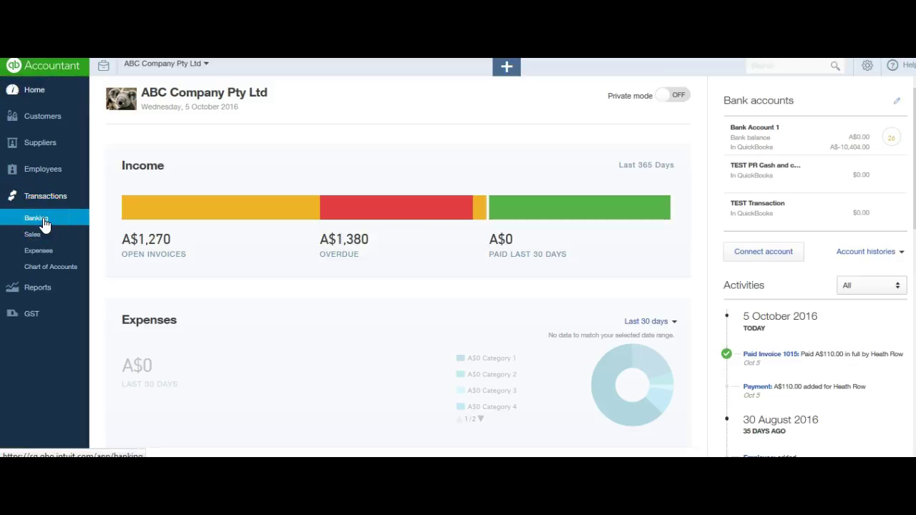
pyautogui.click(262, 373)
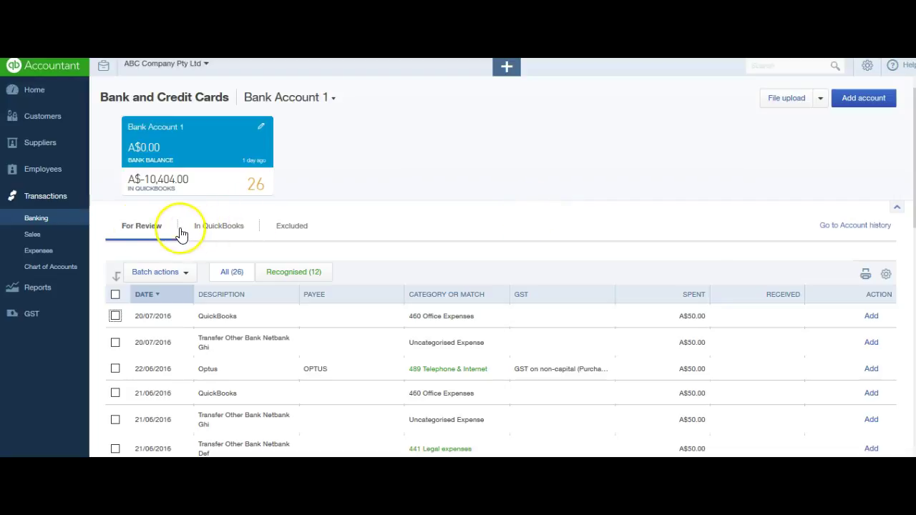
pyautogui.click(142, 230)
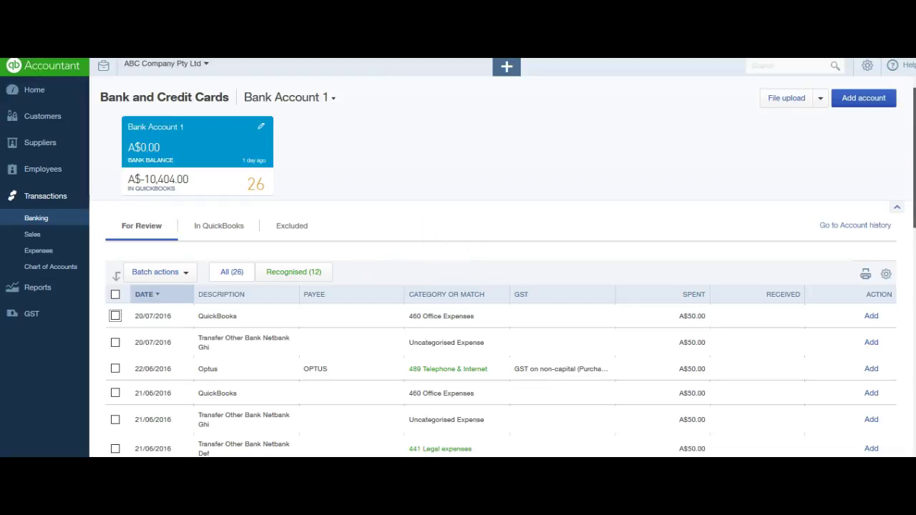
pyautogui.scroll(-2, 913, 179)
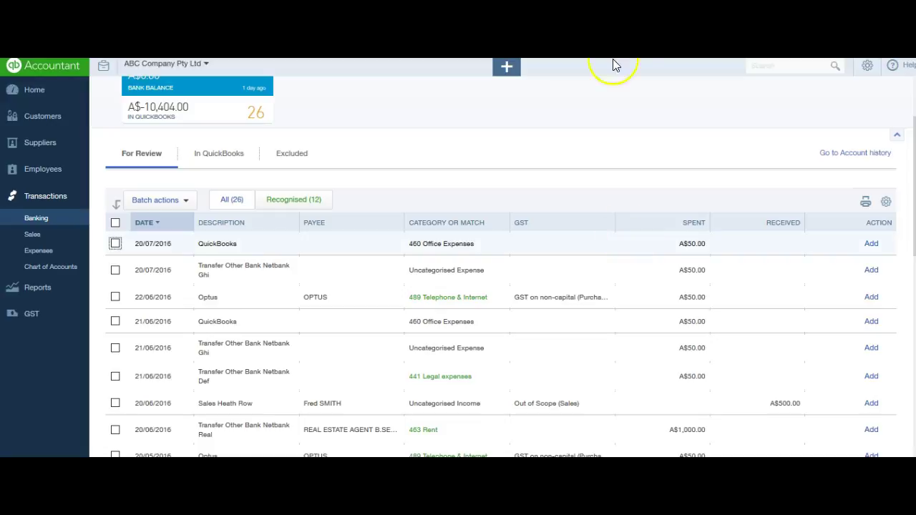
# Sort the bank transactions awaiting review by date, oldest first, and look through the whole list for uncoded entries.
pyautogui.click(156, 223)
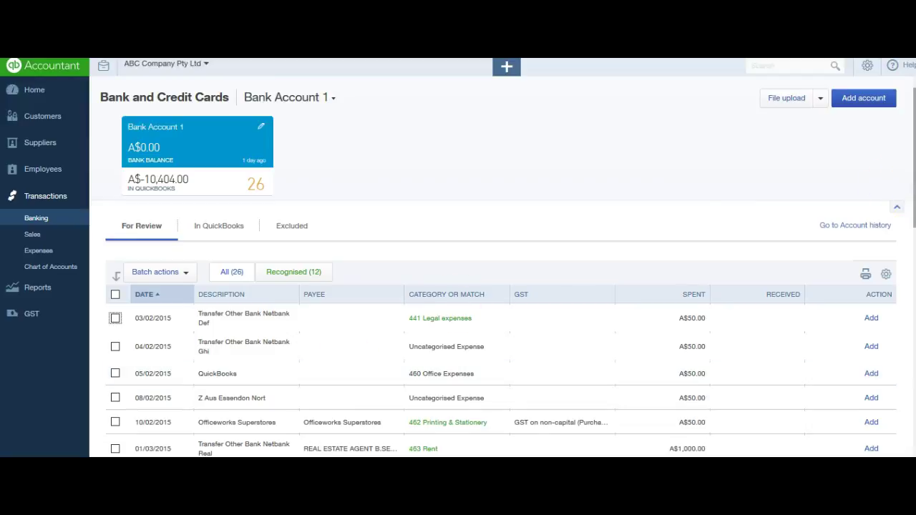
pyautogui.scroll(-1, 913, 202)
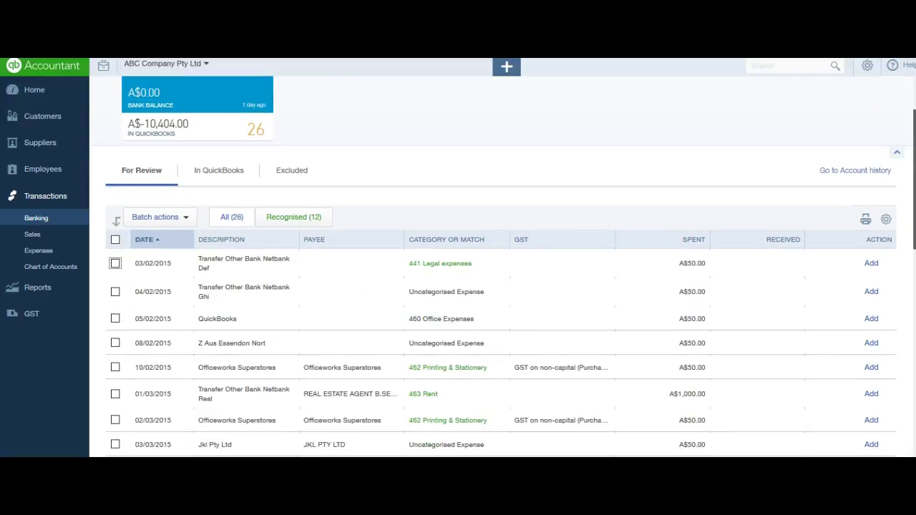
pyautogui.scroll(-7, 912, 203)
pyautogui.scroll(-3, 912, 287)
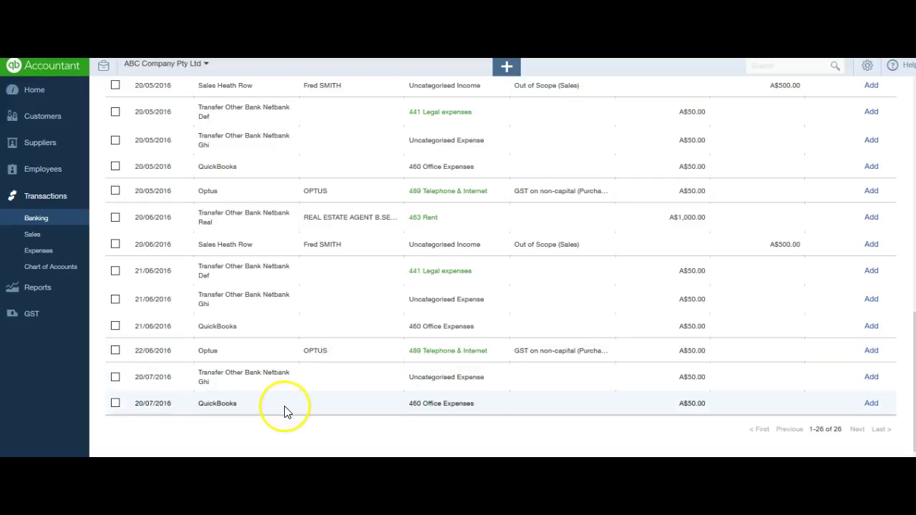
pyautogui.scroll(3, 902, 229)
pyautogui.scroll(6, 902, 229)
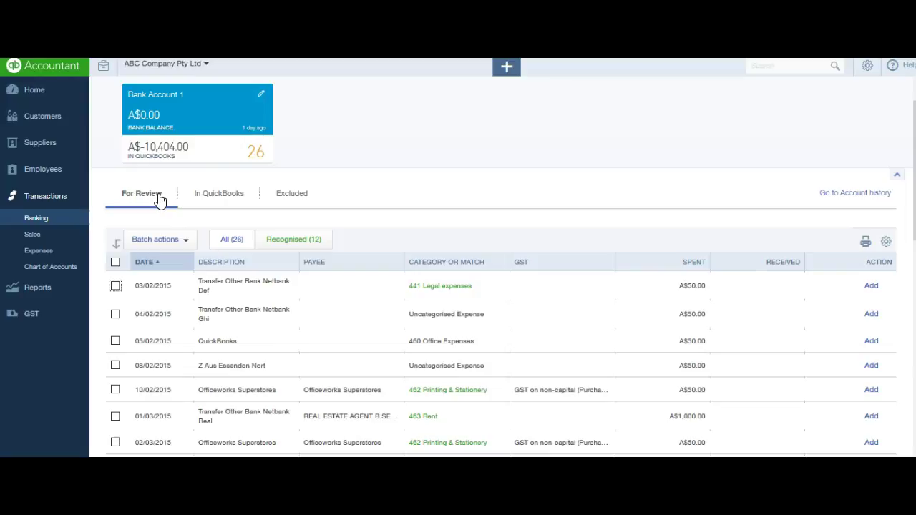
pyautogui.click(153, 202)
pyautogui.click(65, 378)
# Run the GST Detail report from the GST Centre for the Last Financial Quarter, 01/07/2016 to 30/09/2016.
pyautogui.click(30, 314)
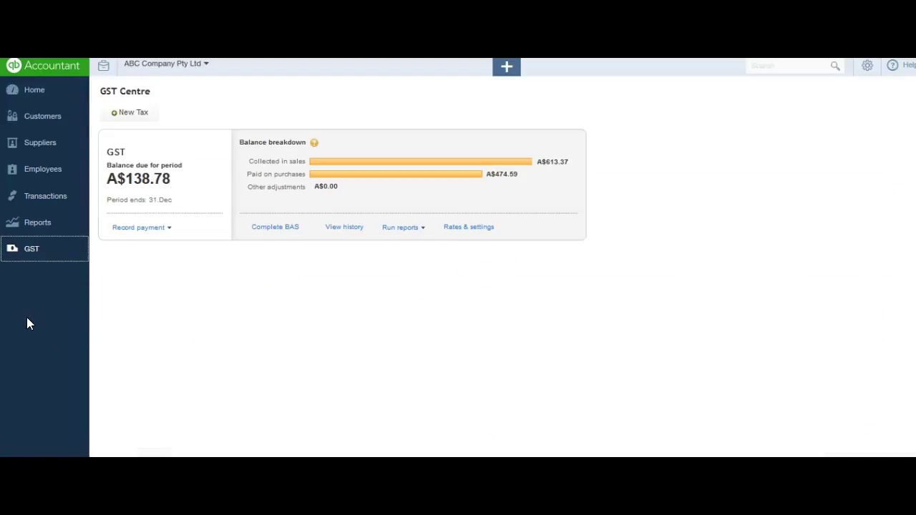
pyautogui.click(425, 229)
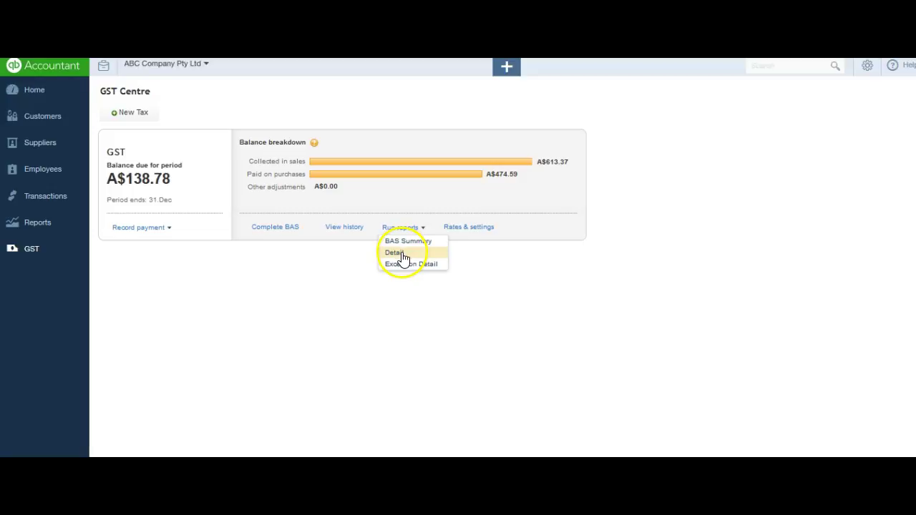
pyautogui.click(403, 256)
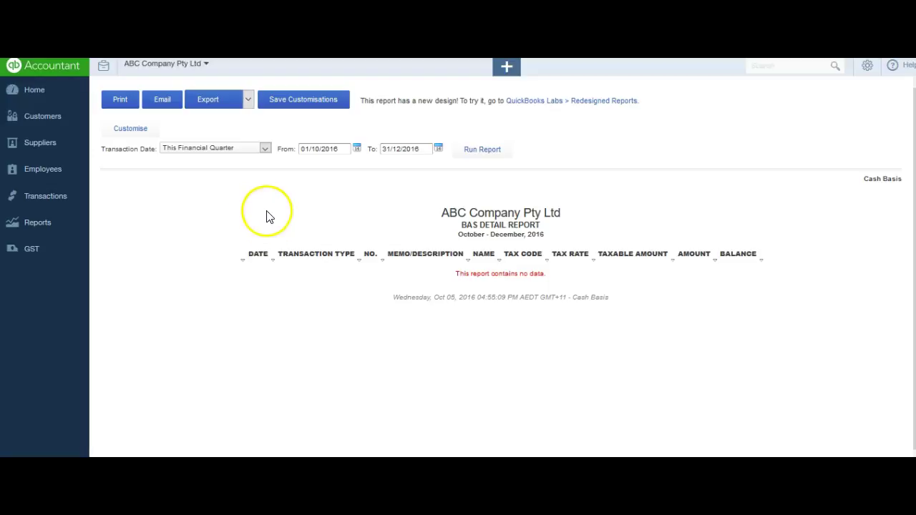
pyautogui.click(263, 149)
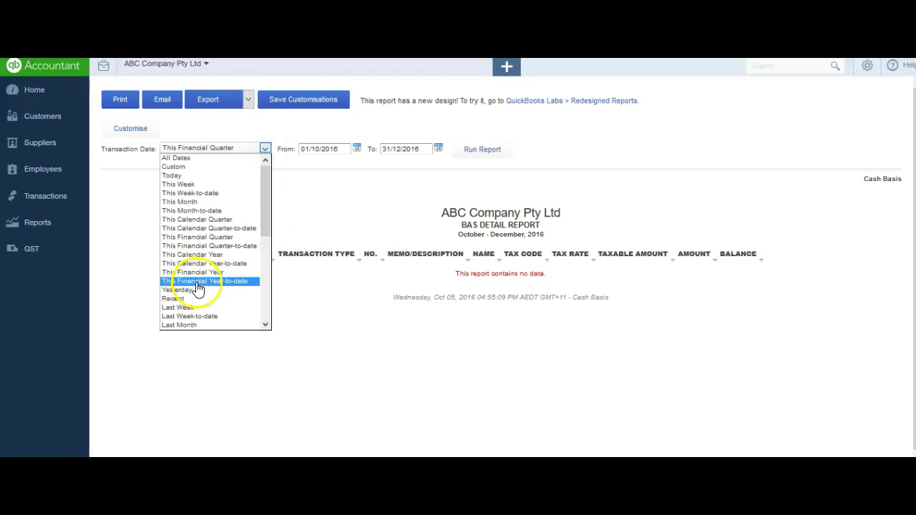
pyautogui.moveTo(267, 194); pyautogui.dragTo(266, 218)
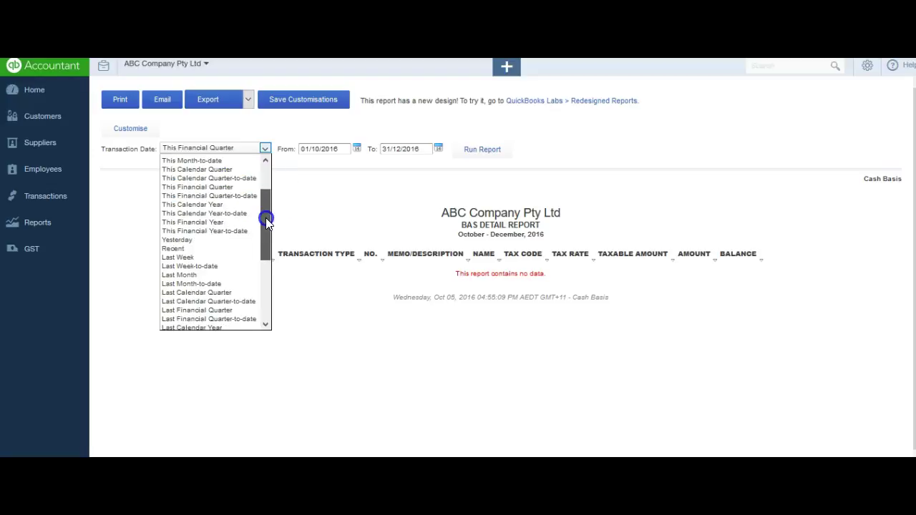
pyautogui.click(214, 312)
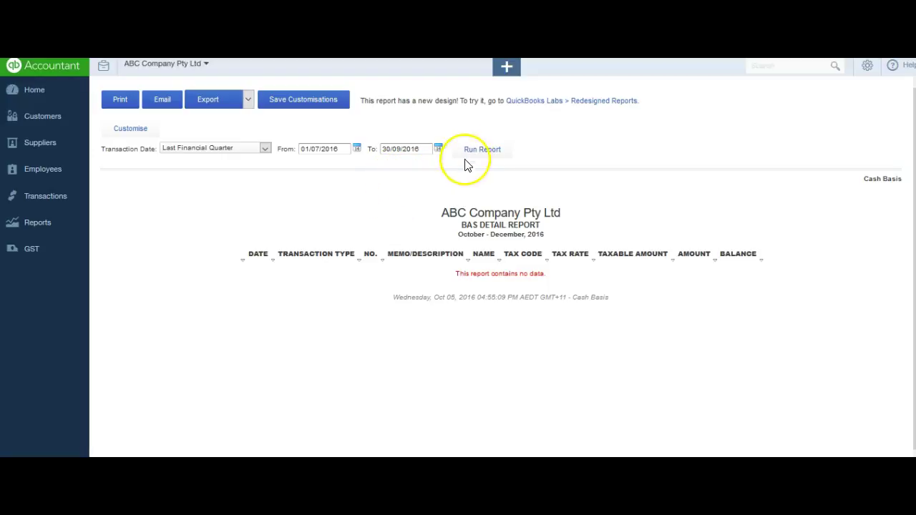
pyautogui.click(482, 151)
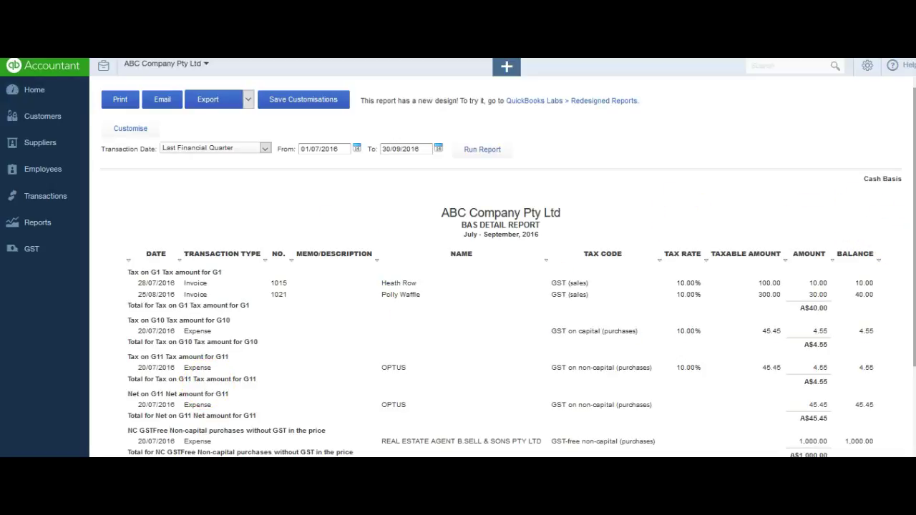
# Check the tax codes in the BAS detail report and open the 20/07/2016 expense coded GST on capital under Net on G10.
pyautogui.scroll(-2, 500, 287)
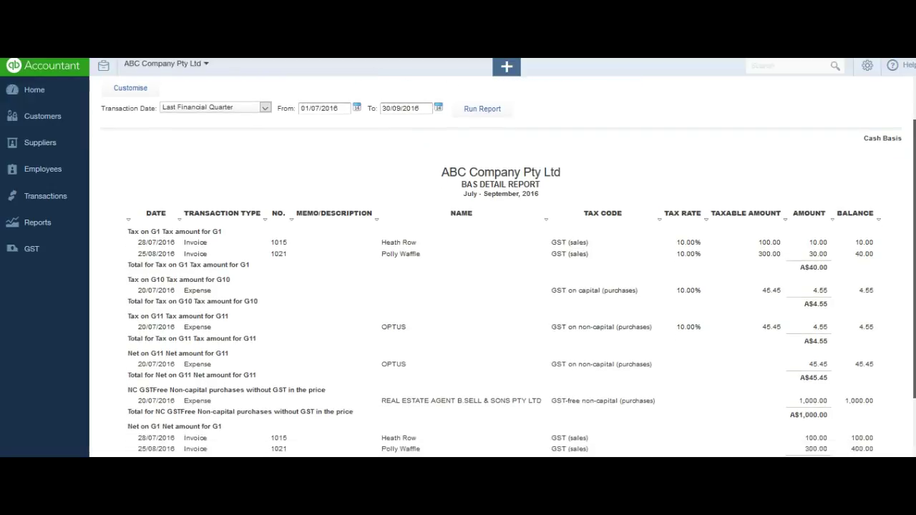
pyautogui.scroll(-2, 902, 338)
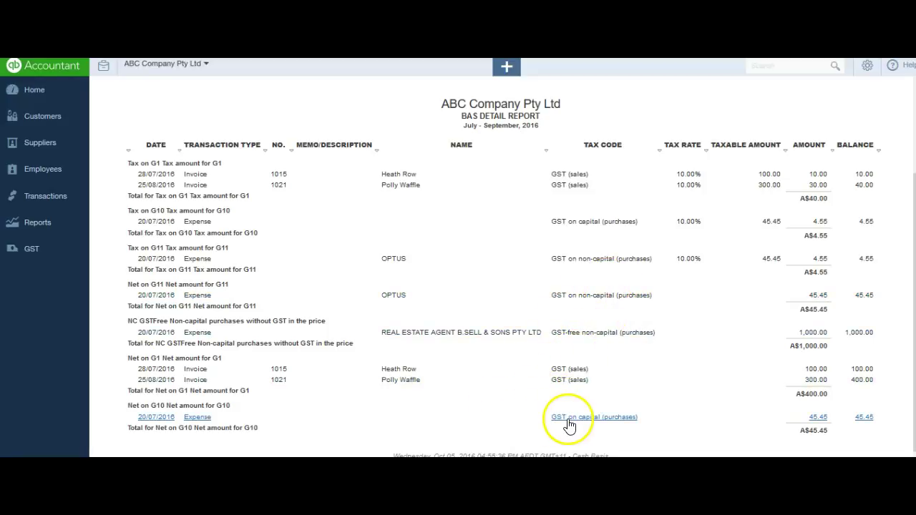
pyautogui.click(492, 416)
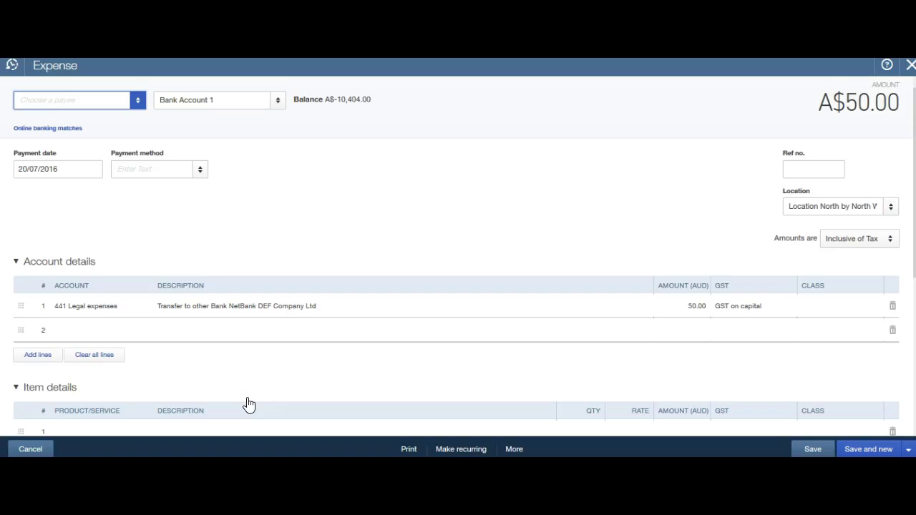
# Change the GST code on the 441 Legal expenses line to GST on non-capital (10%), then save and close the expense.
pyautogui.click(119, 329)
pyautogui.click(123, 312)
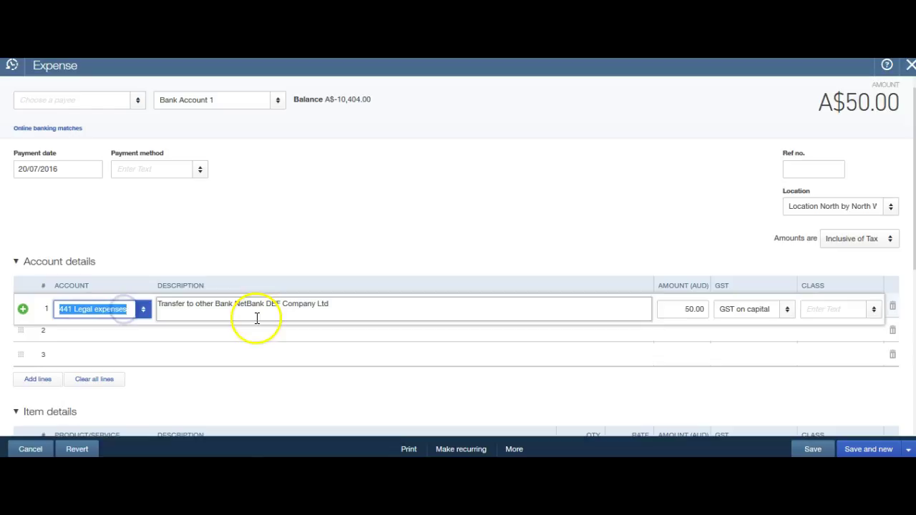
pyautogui.click(454, 310)
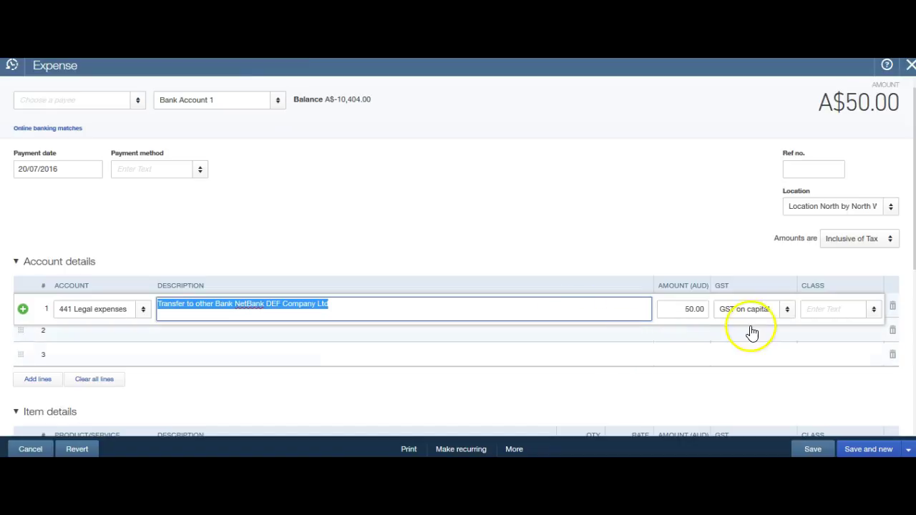
pyautogui.click(787, 310)
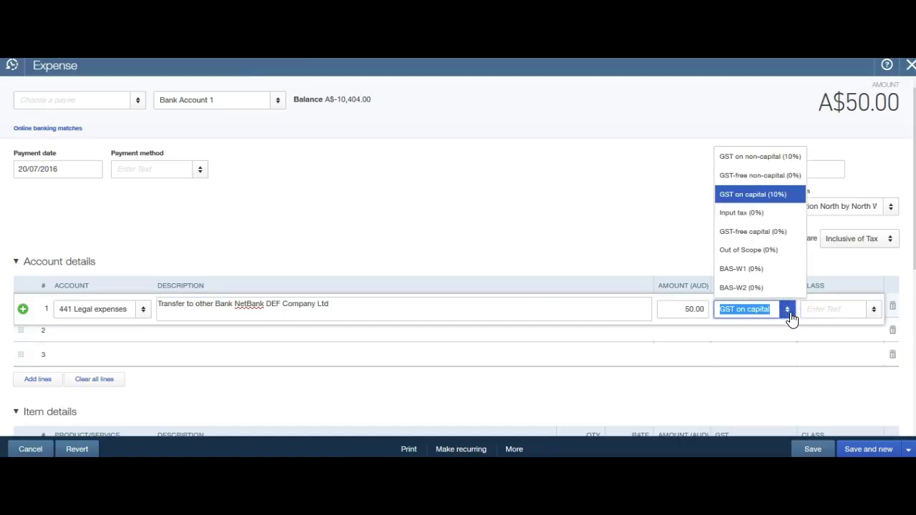
pyautogui.click(739, 158)
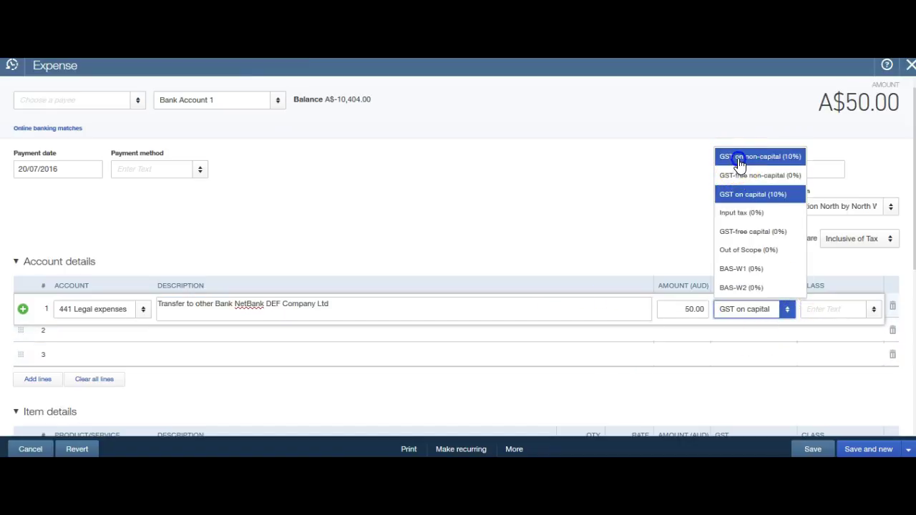
pyautogui.click(814, 450)
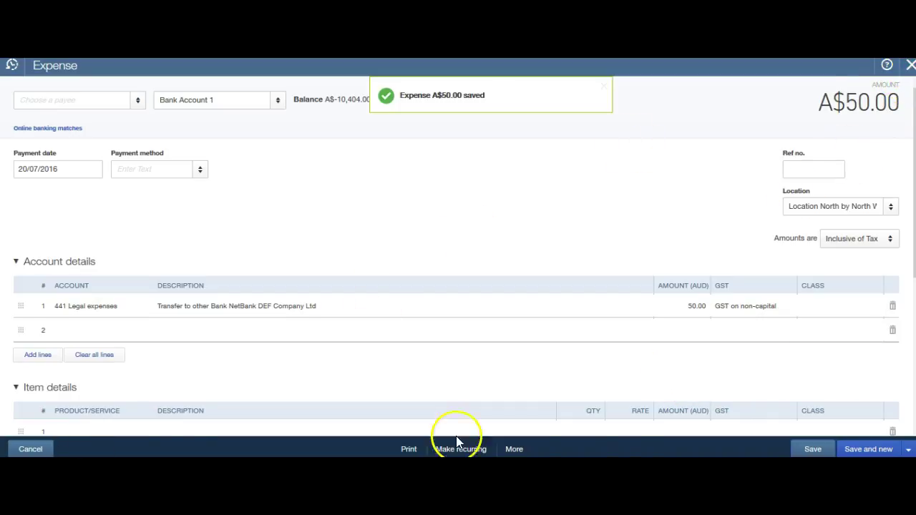
pyautogui.click(910, 66)
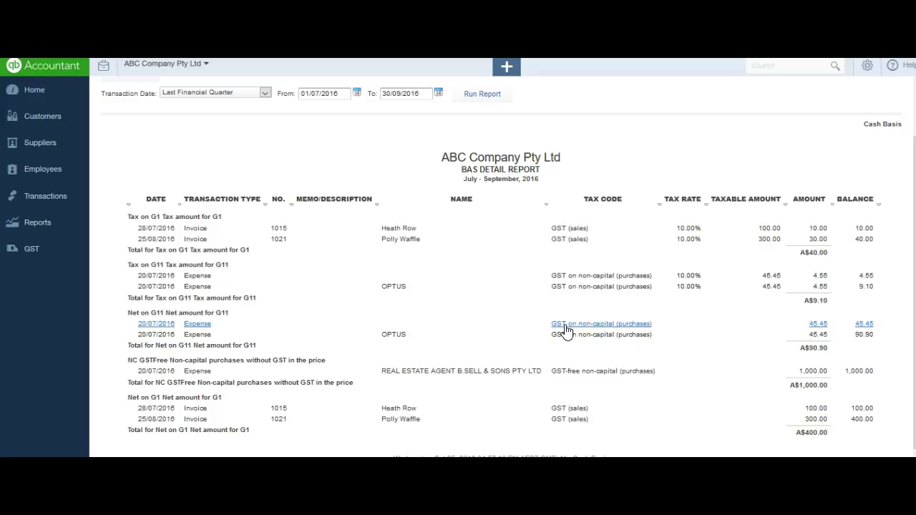
pyautogui.click(468, 322)
pyautogui.click(458, 327)
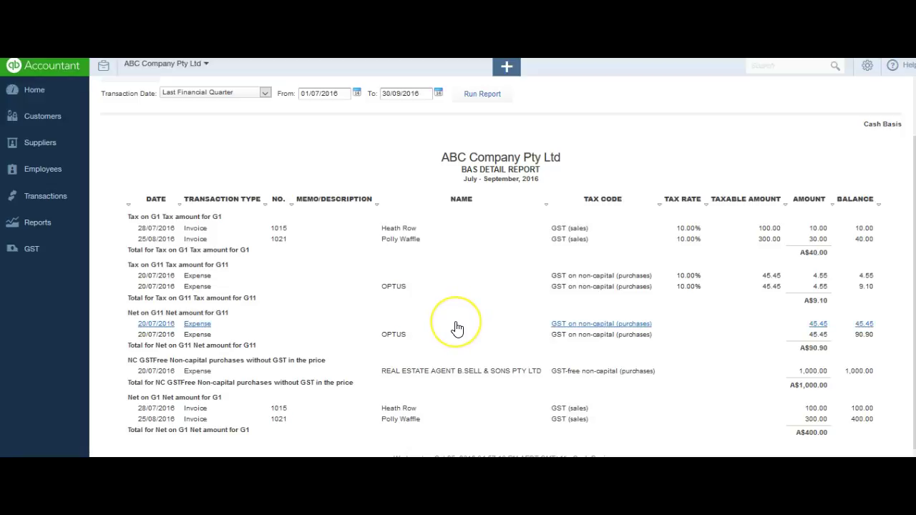